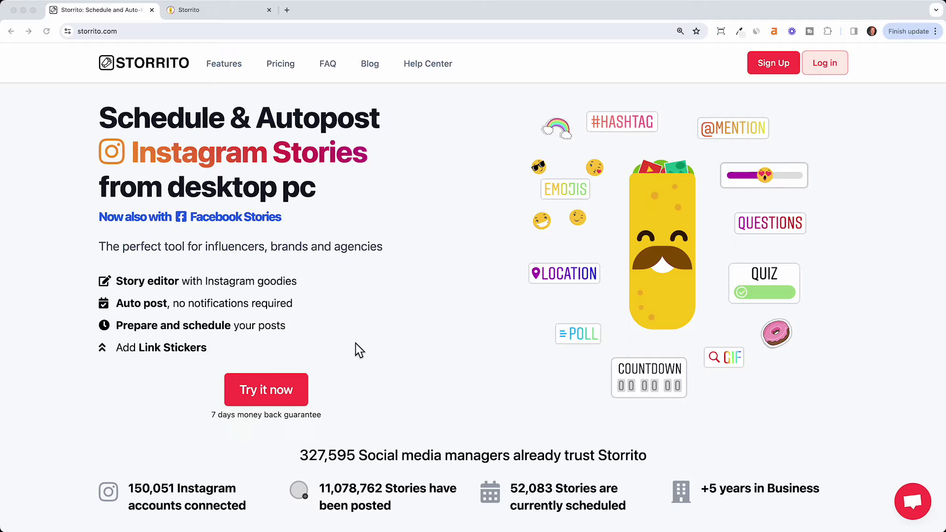
# Step: From Gallery > foodsssfactory, open the video 4676461-hd_1080_2048_25fps in the story editor
pyautogui.click(327, 358)
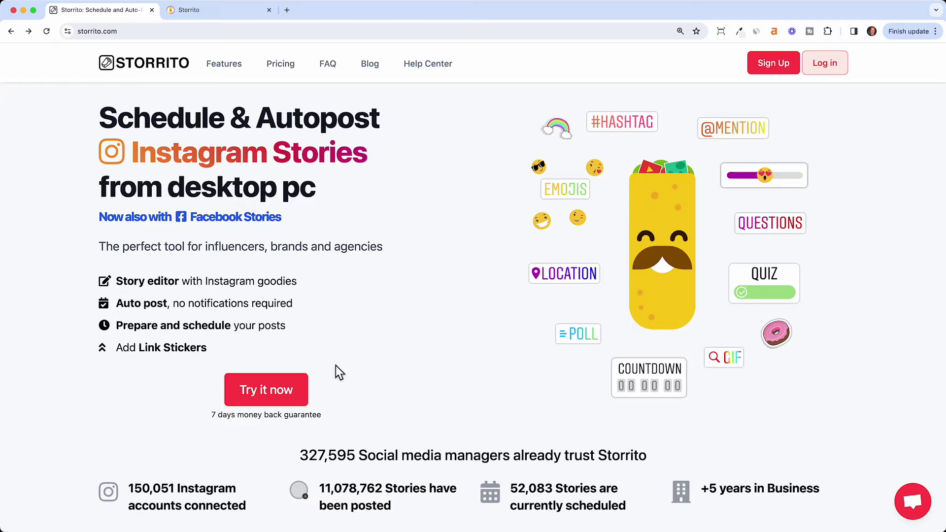
pyautogui.click(226, 17)
pyautogui.click(63, 123)
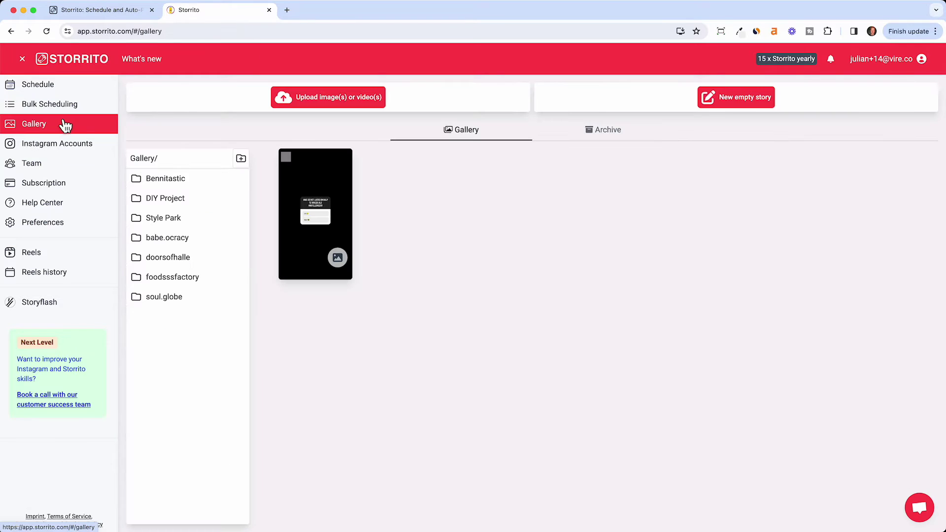
pyautogui.click(177, 279)
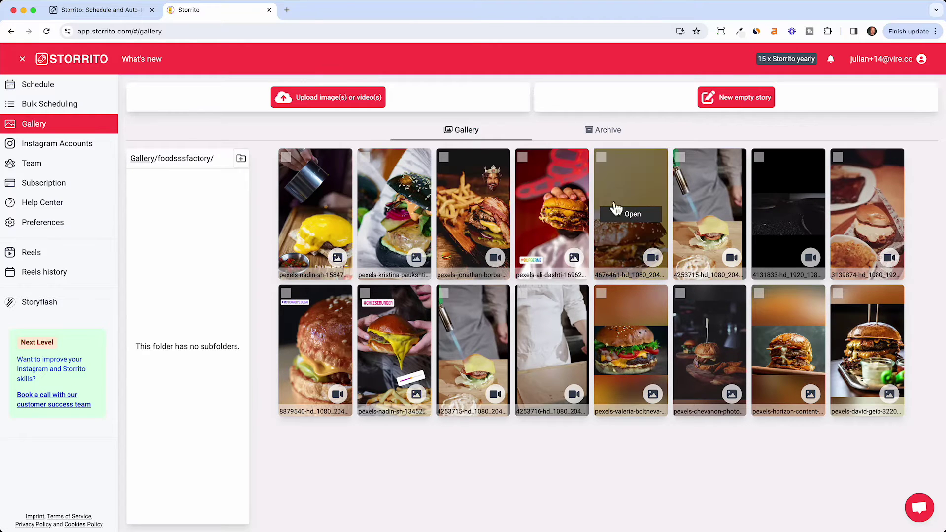
pyautogui.click(633, 215)
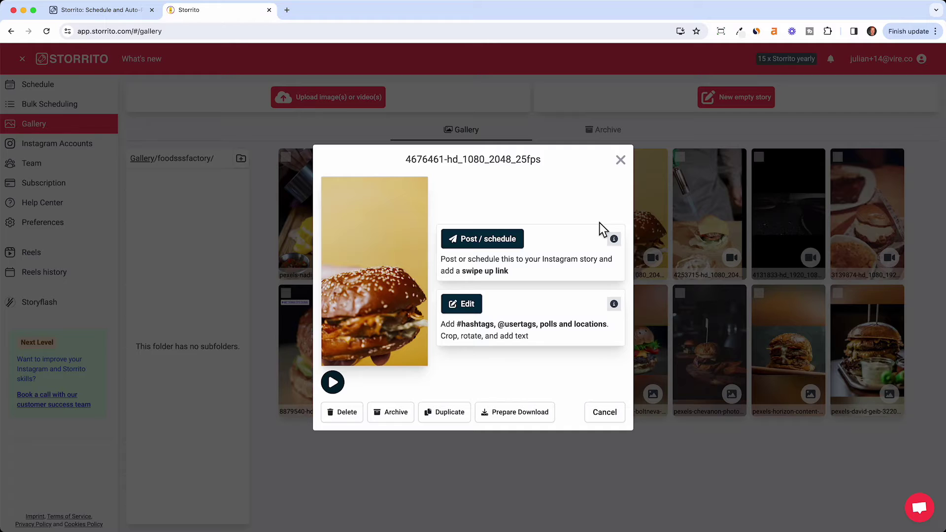
pyautogui.click(468, 305)
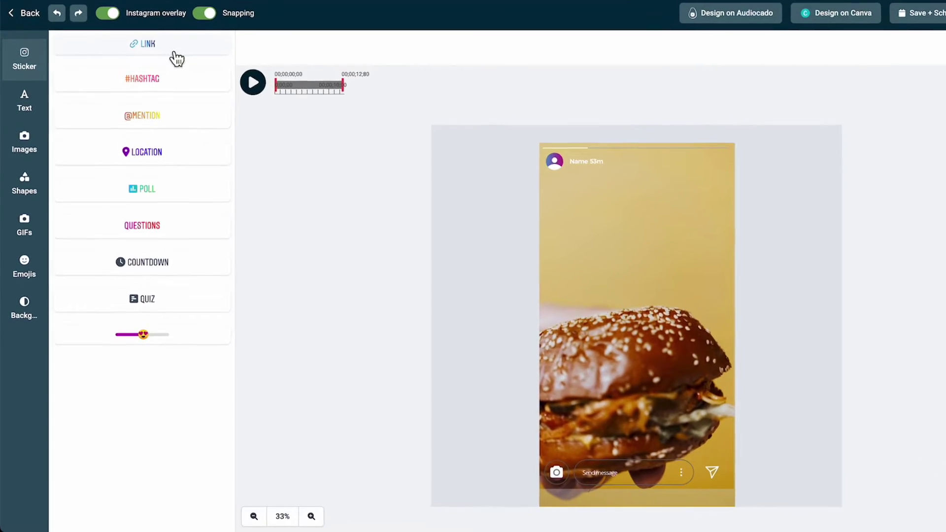
pyautogui.click(174, 52)
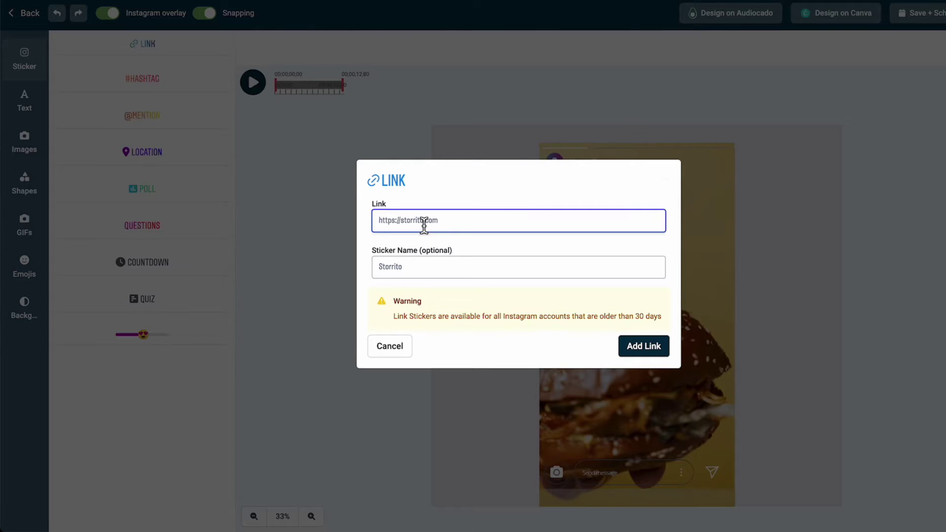
pyautogui.write('https://www.bk.com/')
pyautogui.click(415, 280)
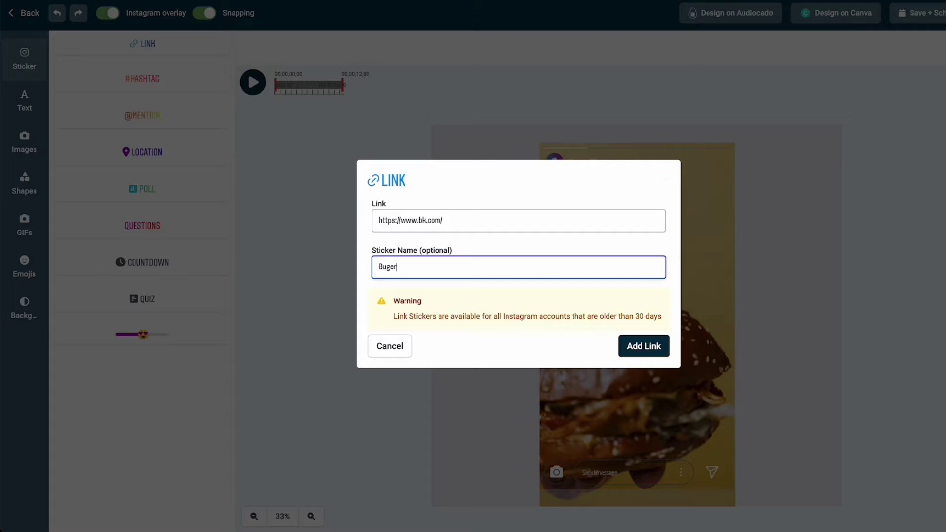
pyautogui.click(649, 348)
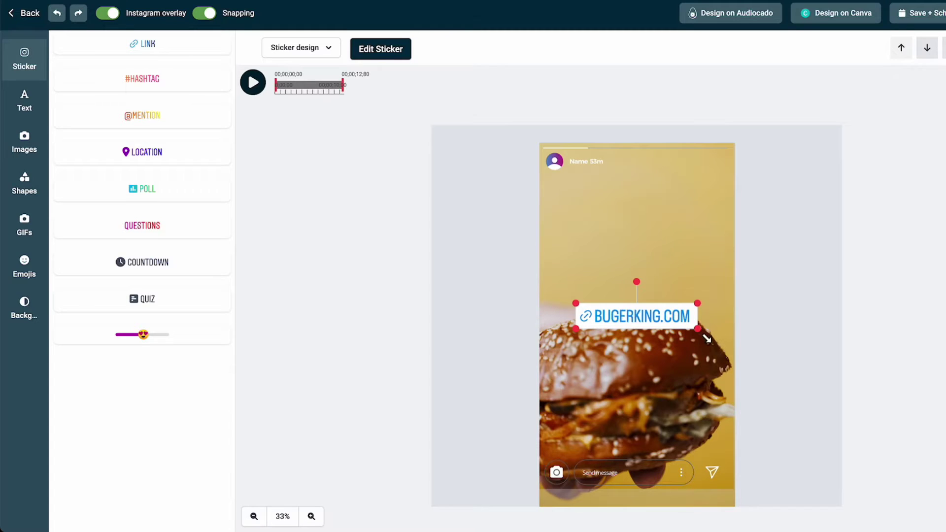
# Step: Shrink the link sticker and place it at the bottom left of the story
pyautogui.moveTo(703, 339); pyautogui.dragTo(681, 427)
pyautogui.click(255, 85)
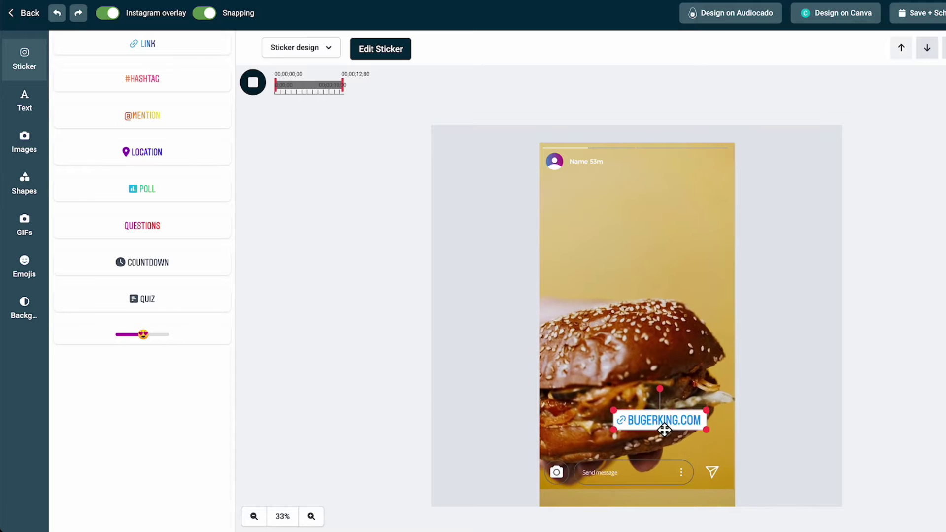
pyautogui.moveTo(664, 430); pyautogui.dragTo(599, 447)
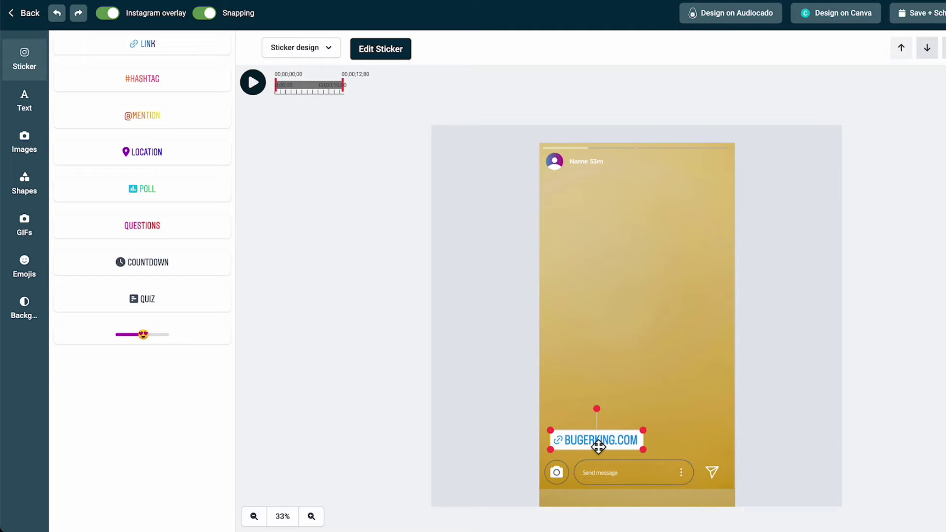
# Step: Add a rainbow-style #BURGERKING hashtag sticker, shrunk and placed at the top right
pyautogui.click(484, 241)
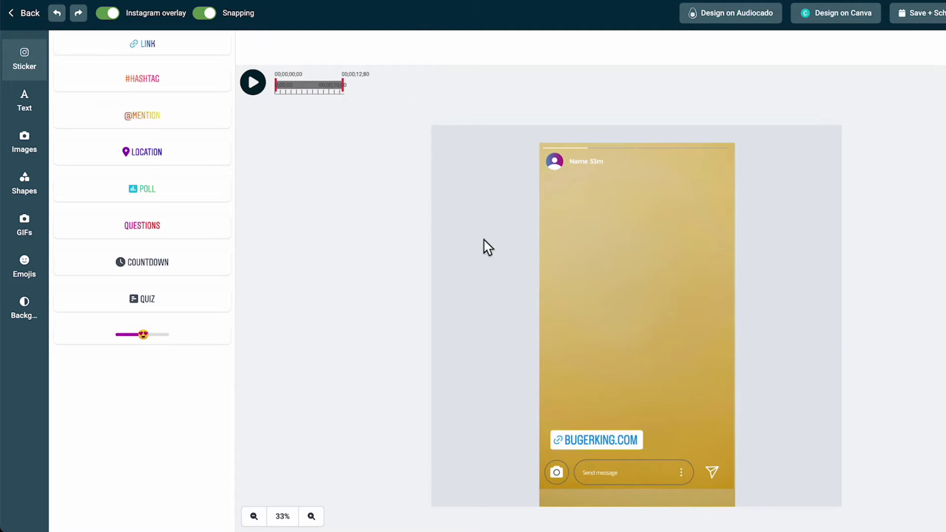
pyautogui.click(144, 80)
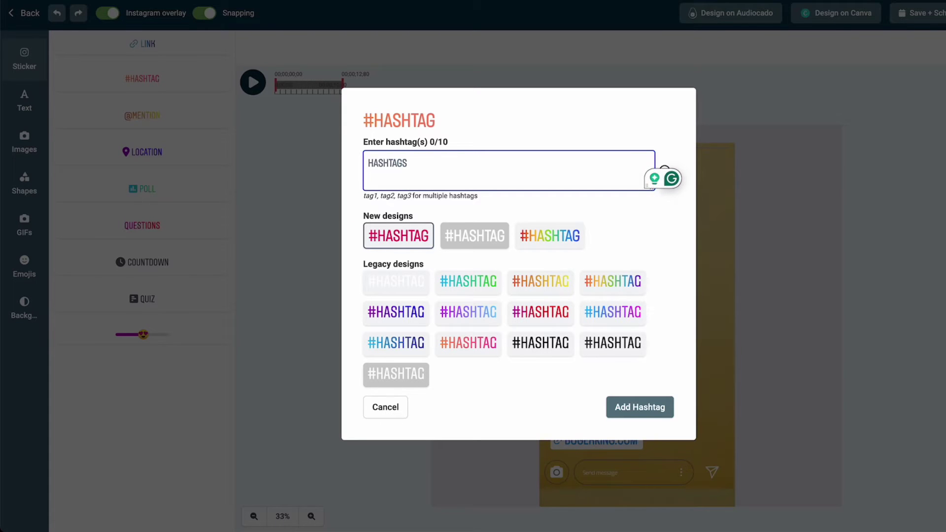
pyautogui.write('BURGERKING')
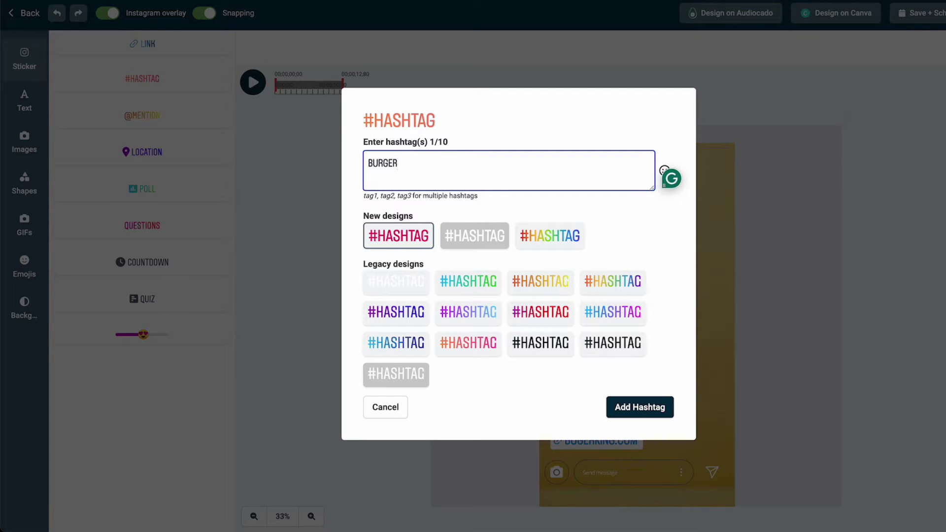
pyautogui.click(564, 244)
pyautogui.click(640, 414)
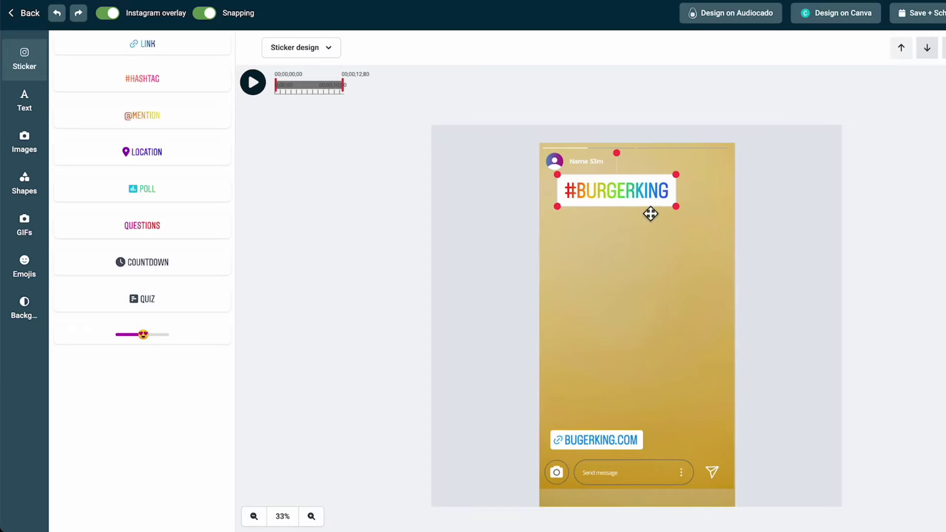
pyautogui.moveTo(685, 216); pyautogui.dragTo(699, 191)
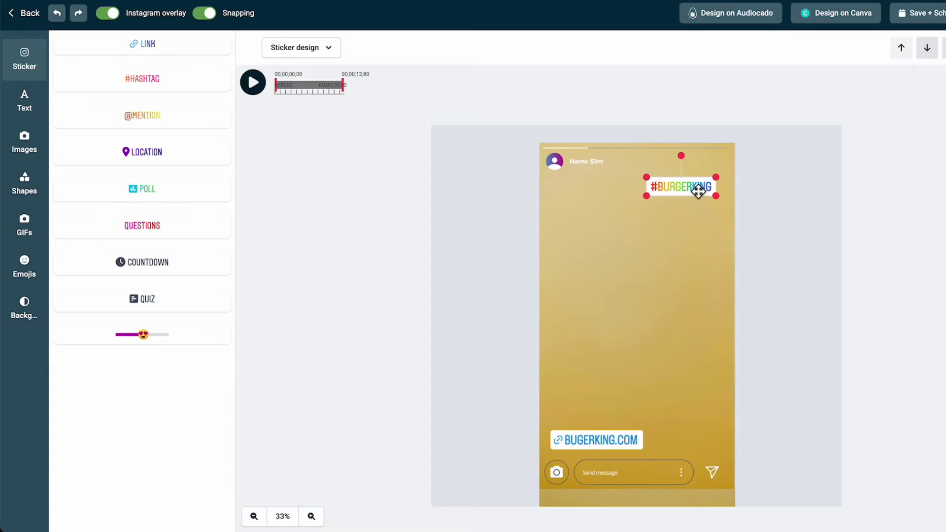
# Step: Look at the location and mention sticker options, cancelling both without adding either
pyautogui.click(176, 150)
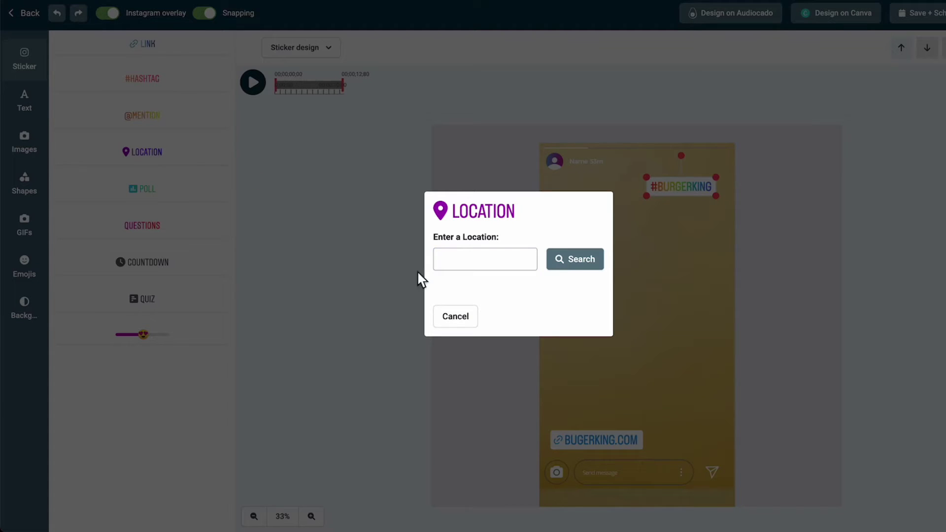
pyautogui.click(455, 316)
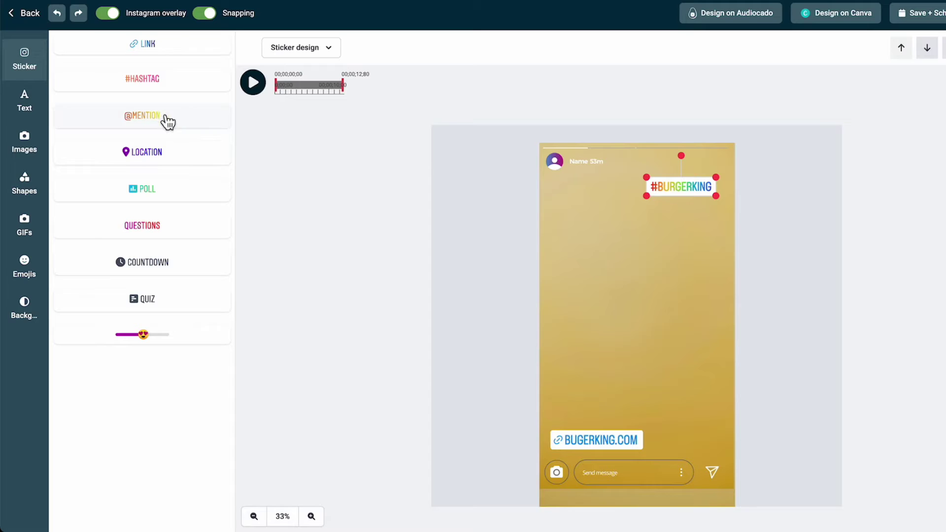
pyautogui.click(165, 121)
pyautogui.click(455, 315)
# Step: Browse the text, image and shape panels, then search the GIF stickers for 'burger'
pyautogui.click(23, 107)
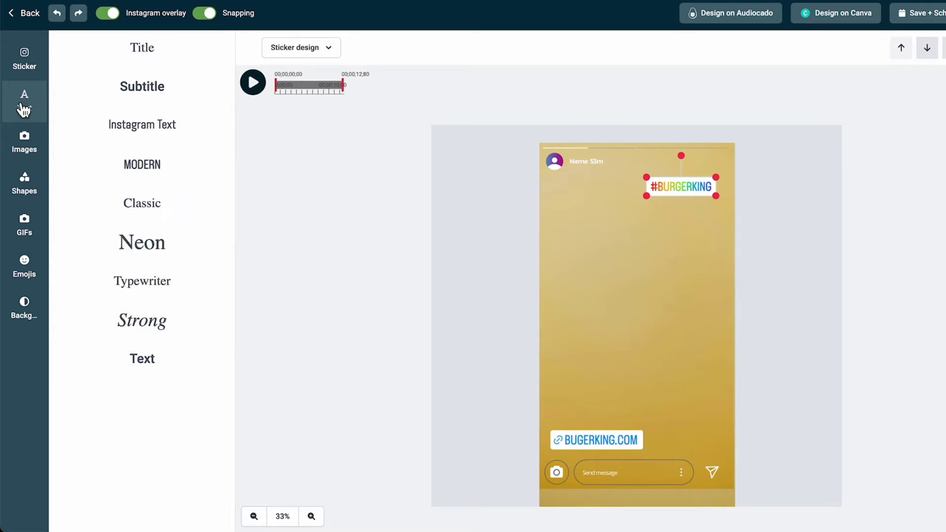
pyautogui.click(35, 149)
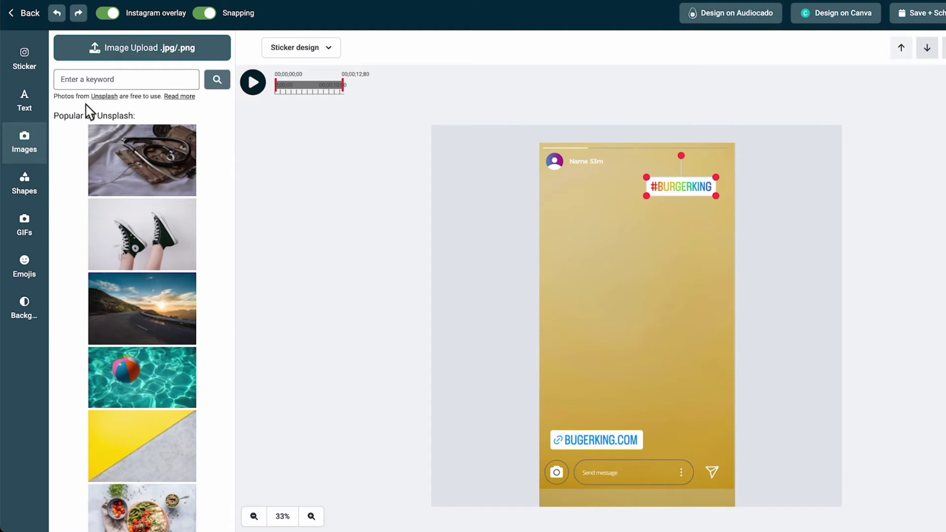
pyautogui.click(34, 191)
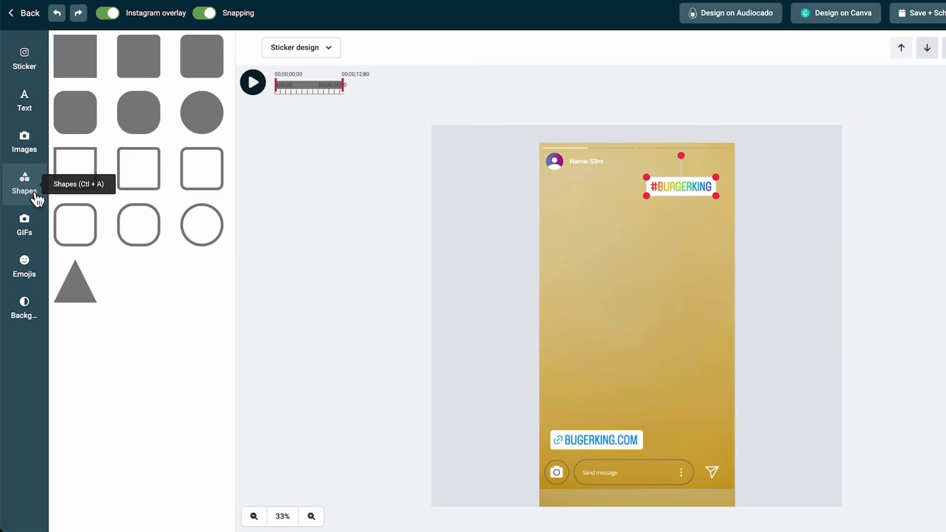
pyautogui.click(30, 228)
pyautogui.click(133, 97)
pyautogui.write('burger')
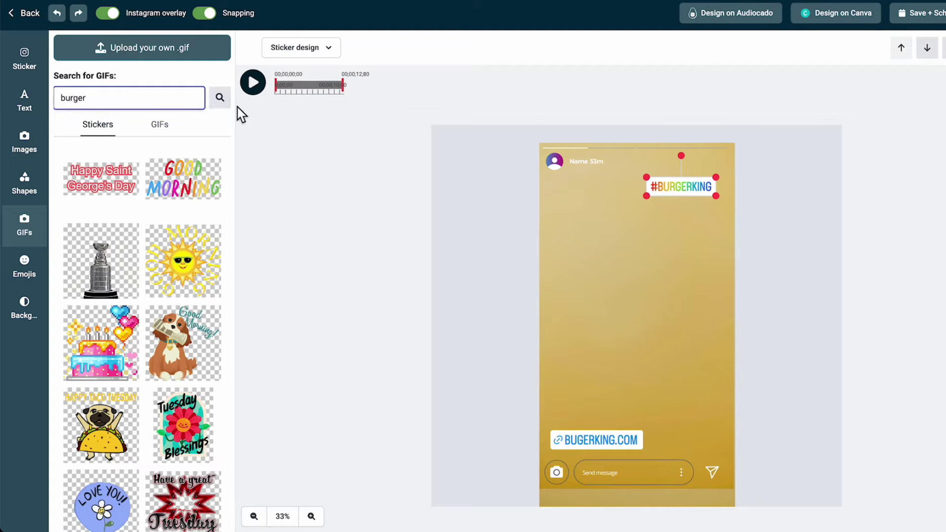
pyautogui.click(219, 98)
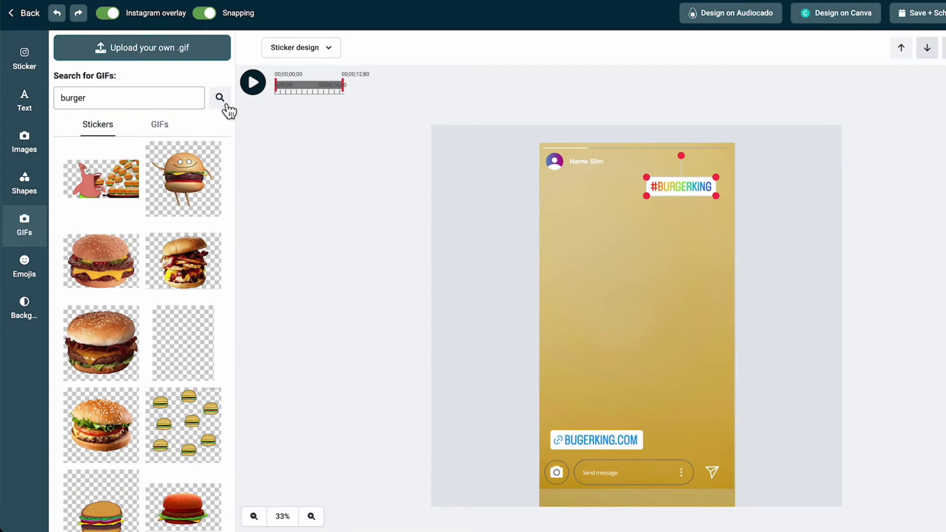
# Step: Add the dancing burger GIF, shrink it and move it to the top left
pyautogui.click(183, 178)
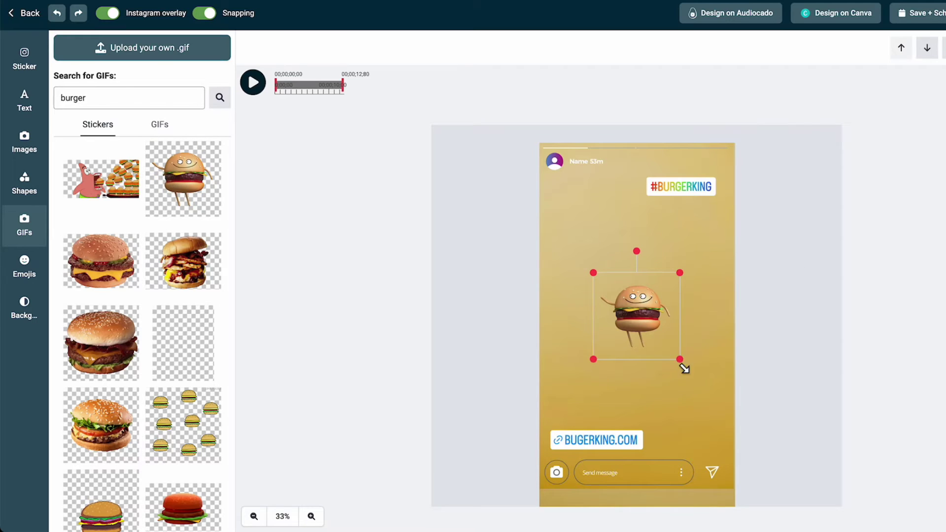
pyautogui.moveTo(688, 368); pyautogui.dragTo(655, 327)
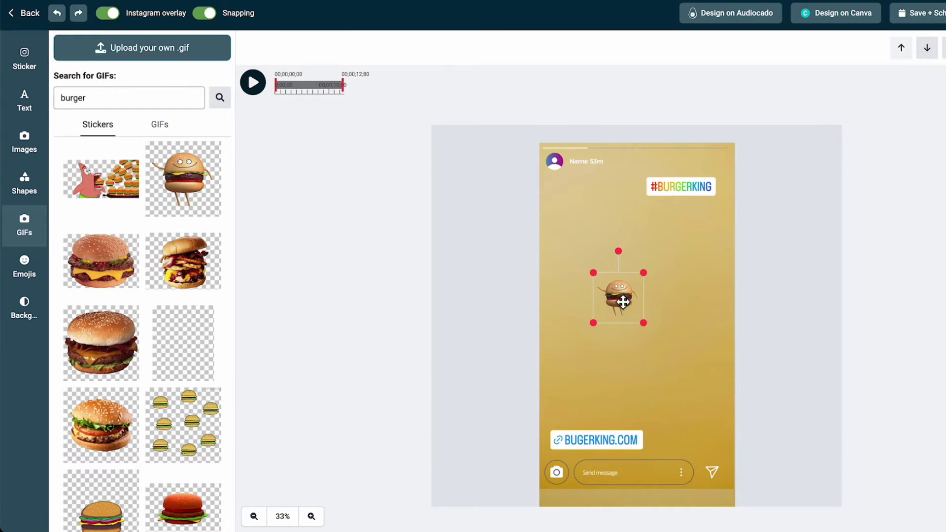
pyautogui.moveTo(619, 296); pyautogui.dragTo(600, 222)
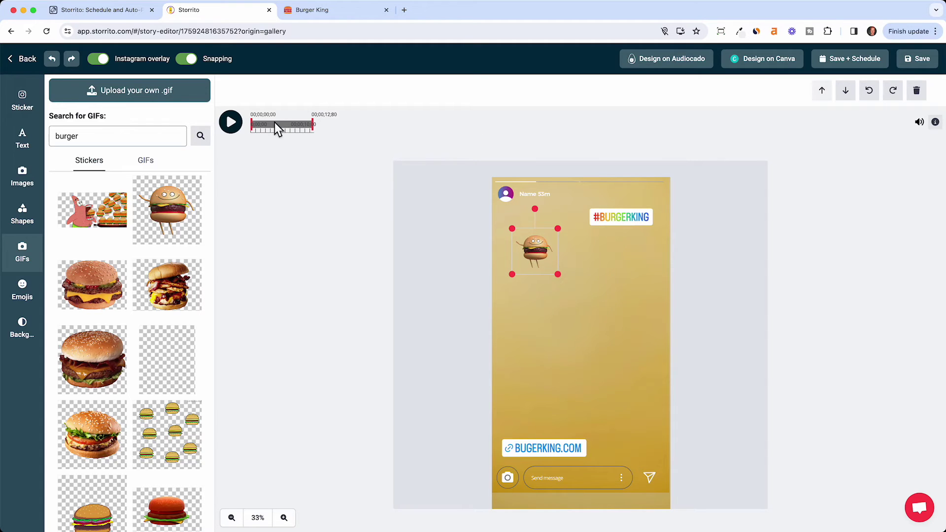
# Step: Trim the story end to about 11 seconds, save it, and reopen the foodsssfactory folder
pyautogui.click(231, 122)
pyautogui.moveTo(317, 134); pyautogui.dragTo(307, 132)
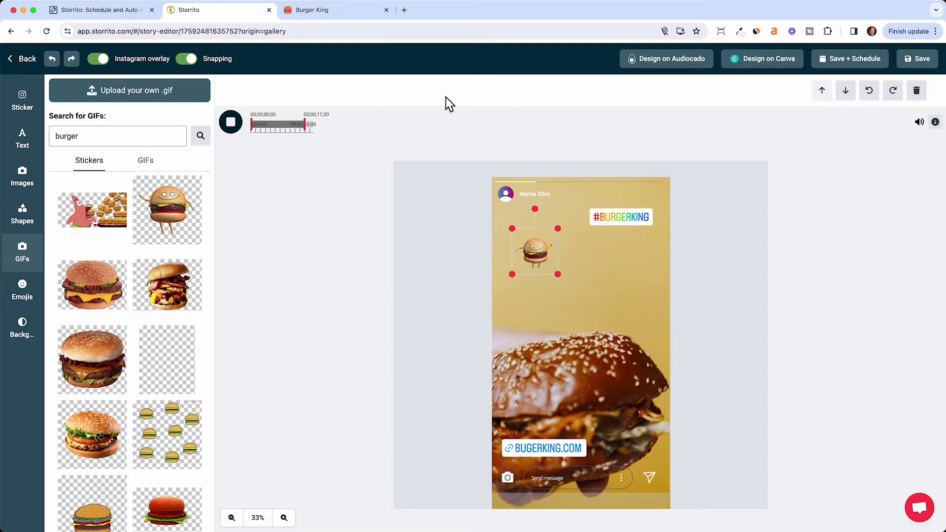
pyautogui.click(917, 63)
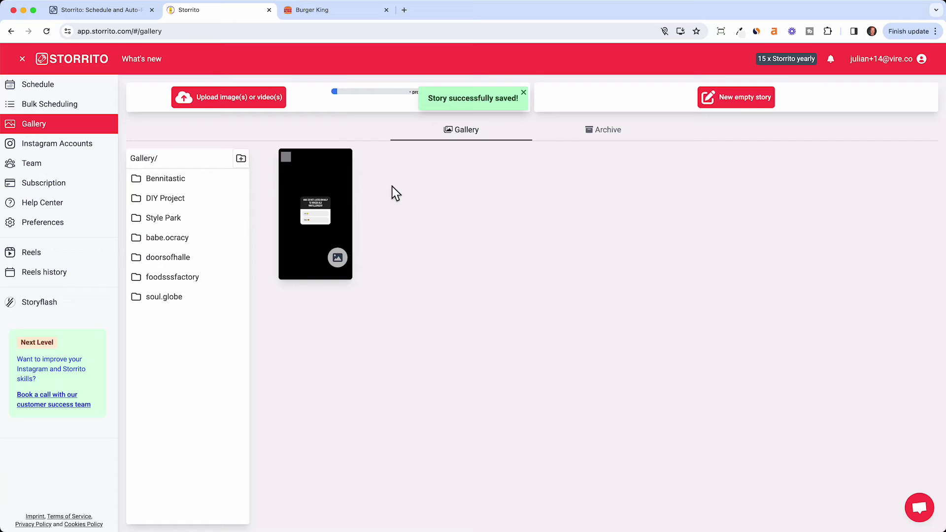
pyautogui.click(179, 280)
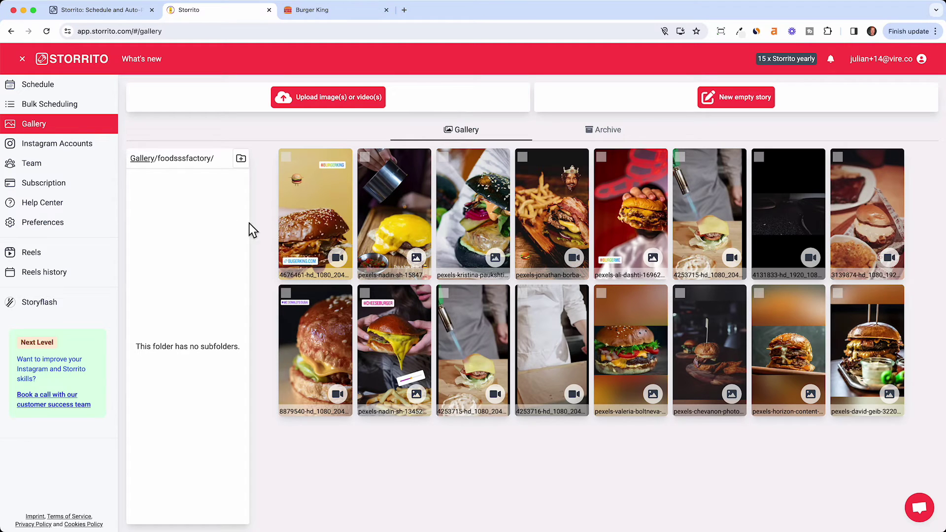
# Step: Go to Instagram Accounts and choose Connect a new Instagram Account
pyautogui.click(93, 143)
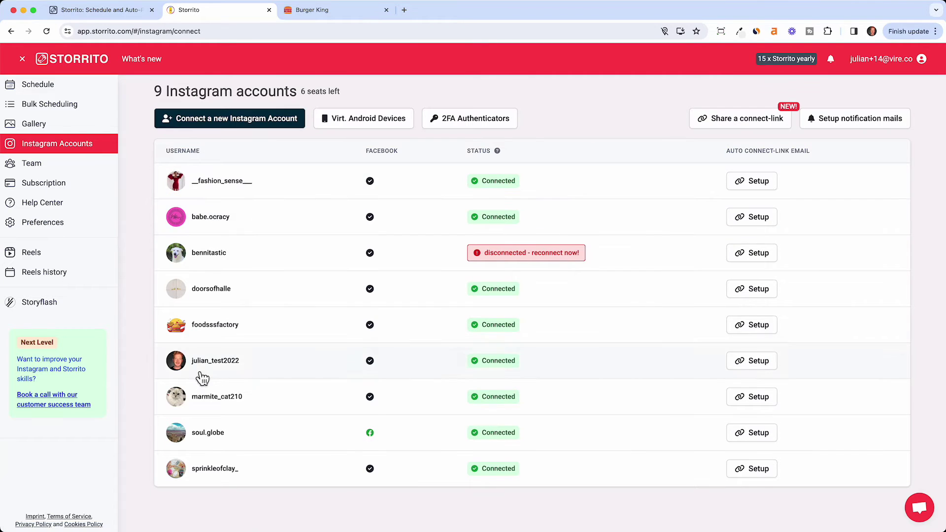
pyautogui.click(256, 129)
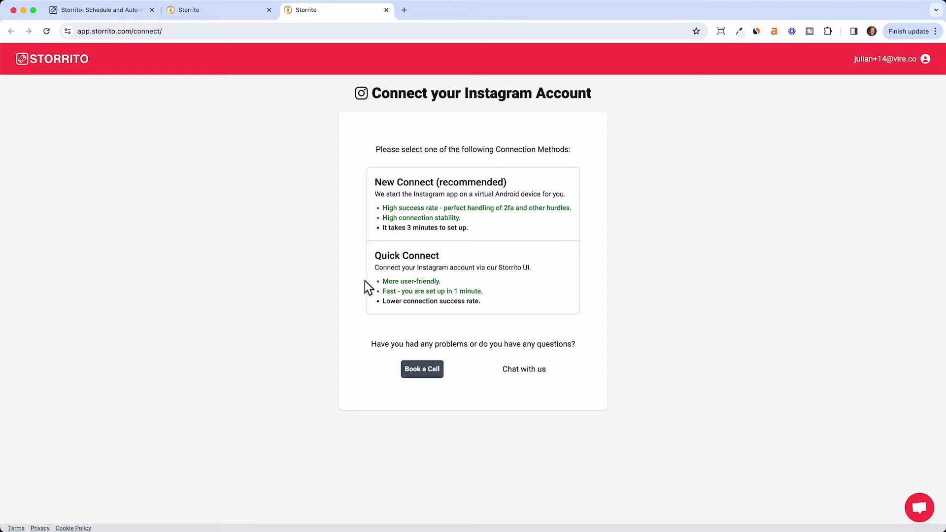
# Step: Choose the Quick Connect method to reach the proxy method choice
pyautogui.click(427, 282)
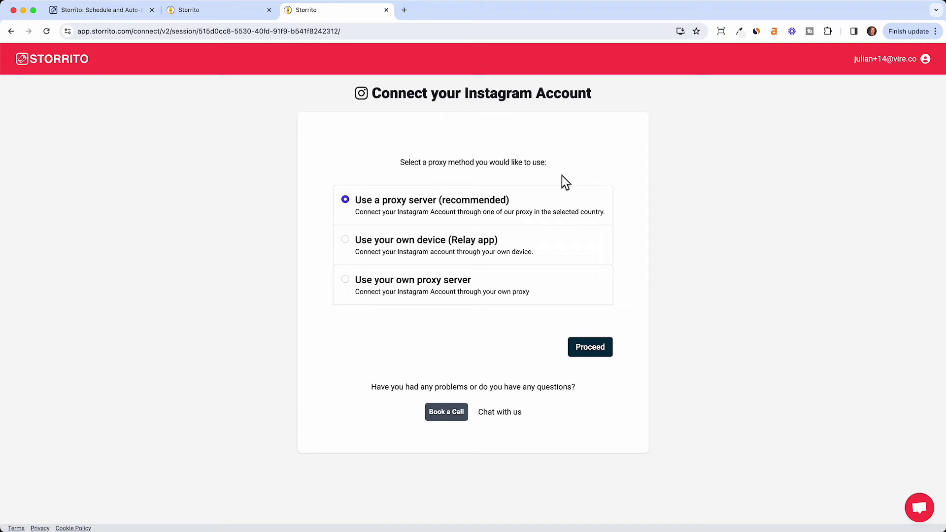
# Step: Proceed with the recommended proxy server in Germany, briefly opening and closing the support chat
pyautogui.click(601, 359)
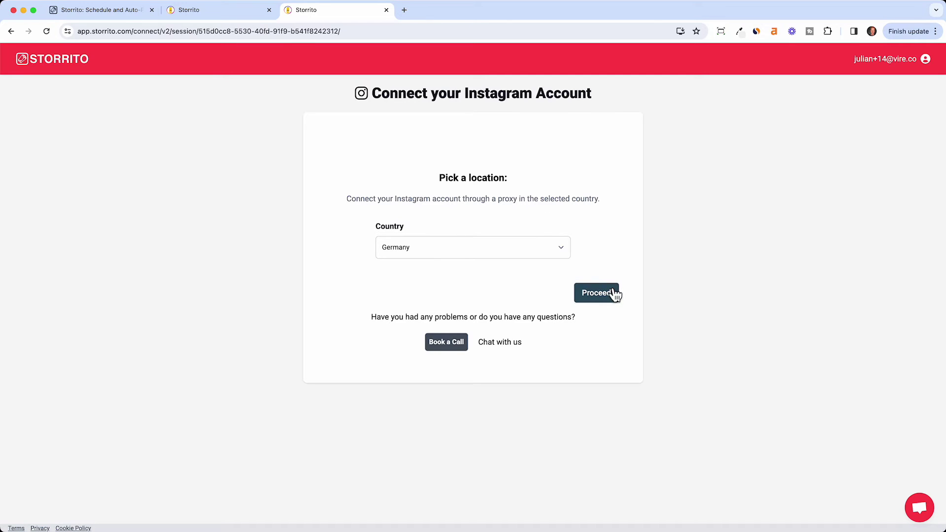
pyautogui.click(615, 293)
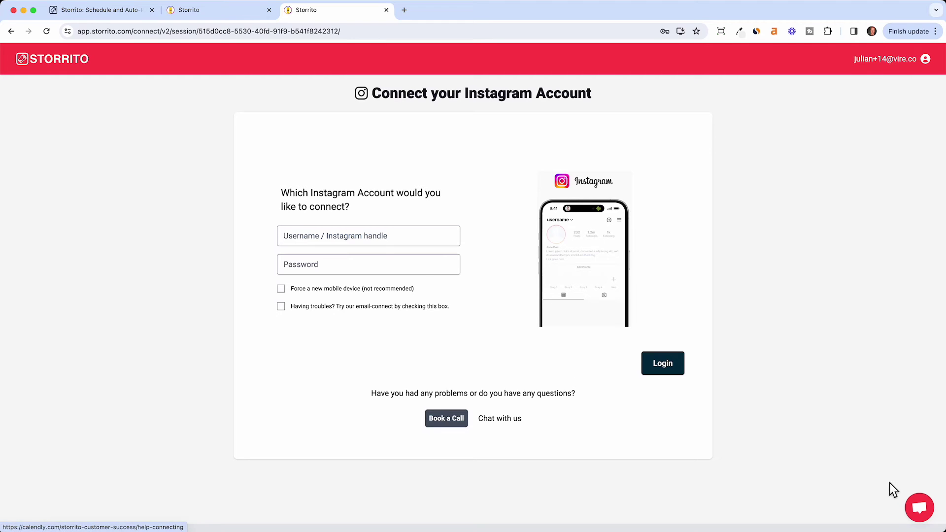
pyautogui.click(920, 508)
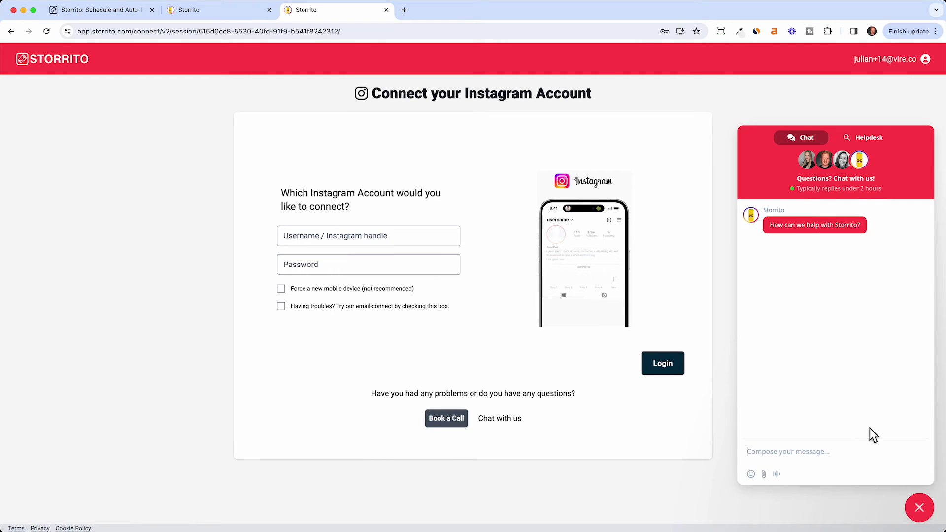
pyautogui.click(926, 514)
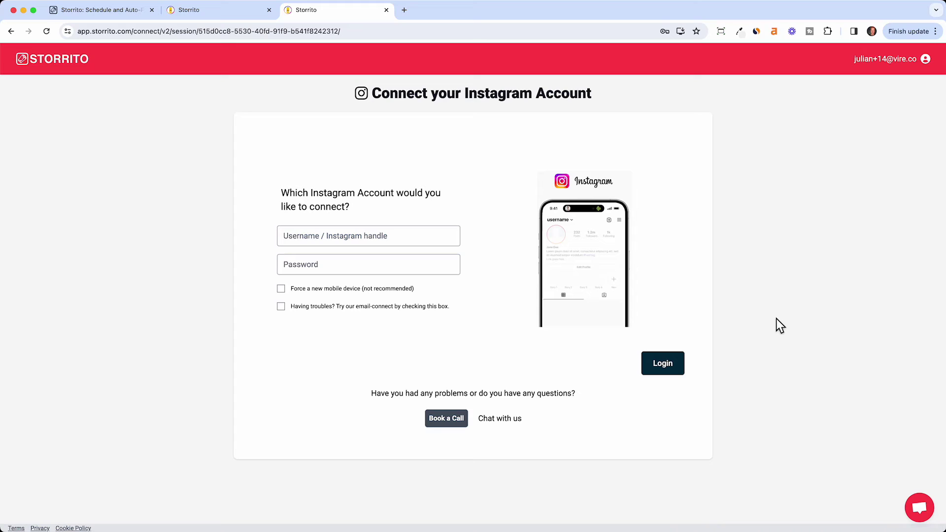
# Step: Go back to the connection methods list without logging into any account
pyautogui.press('super+bracketleft')
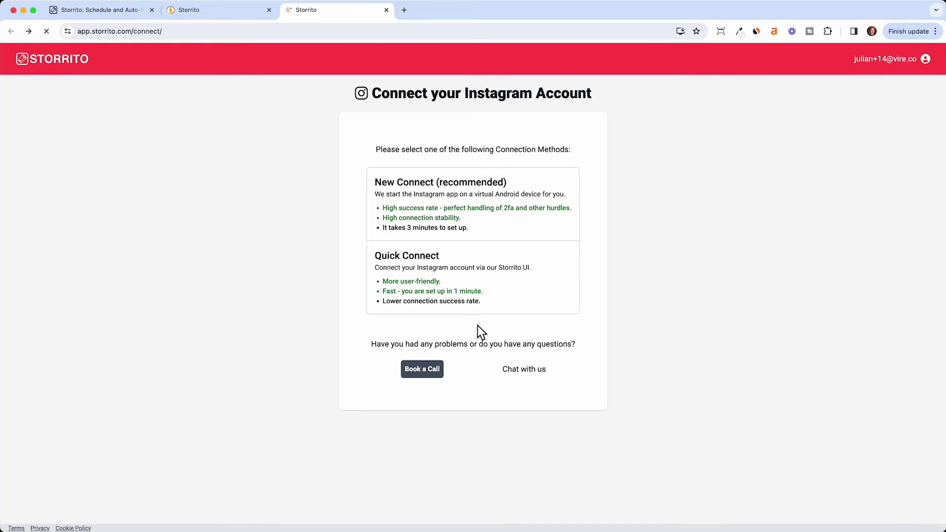
pyautogui.click(452, 280)
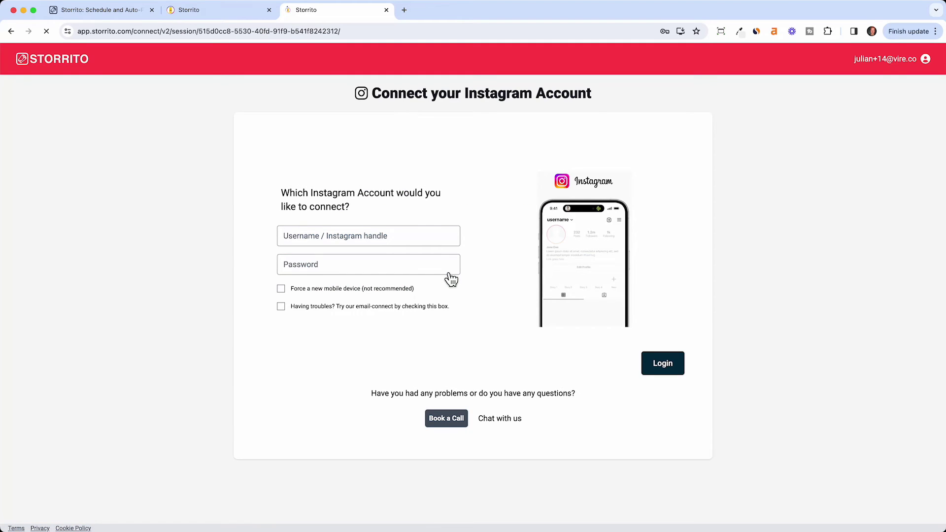
pyautogui.click(11, 31)
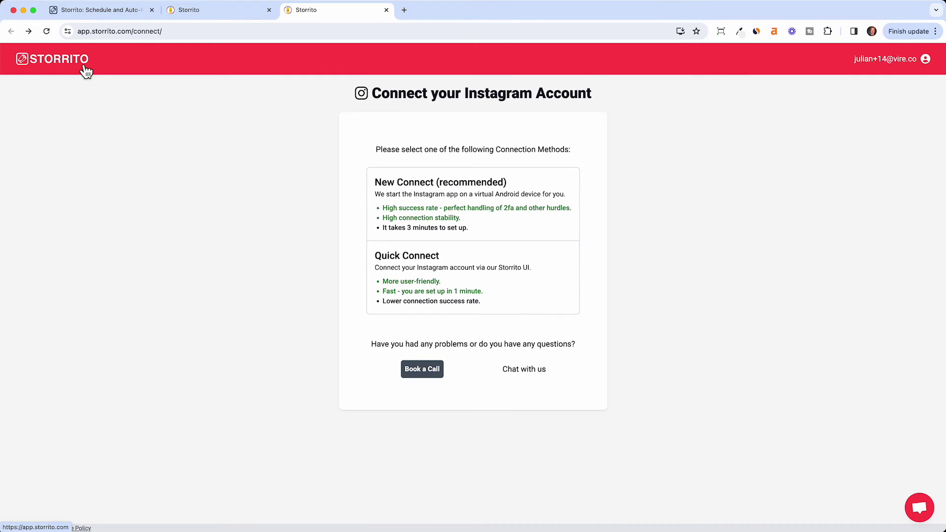
# Step: Navigate through Instagram Accounts to the Gallery and open the first burger video's options
pyautogui.click(84, 68)
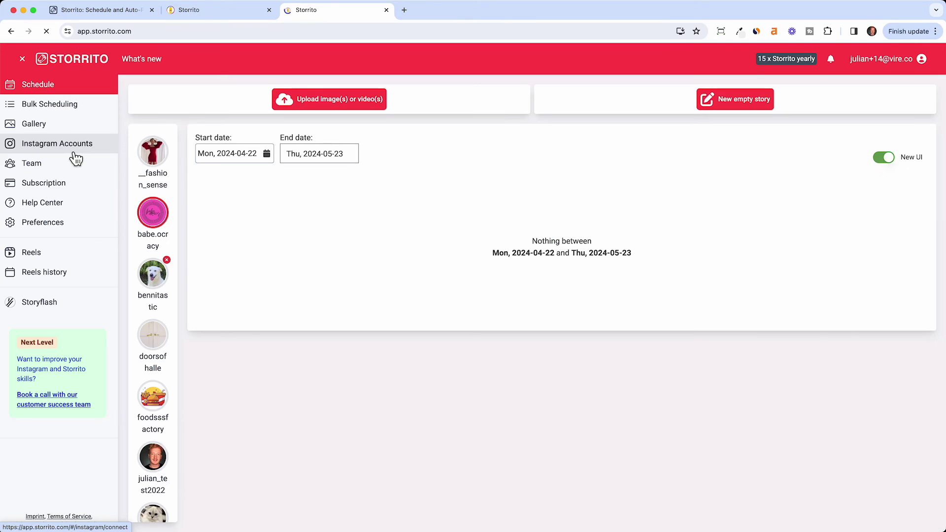
pyautogui.click(74, 154)
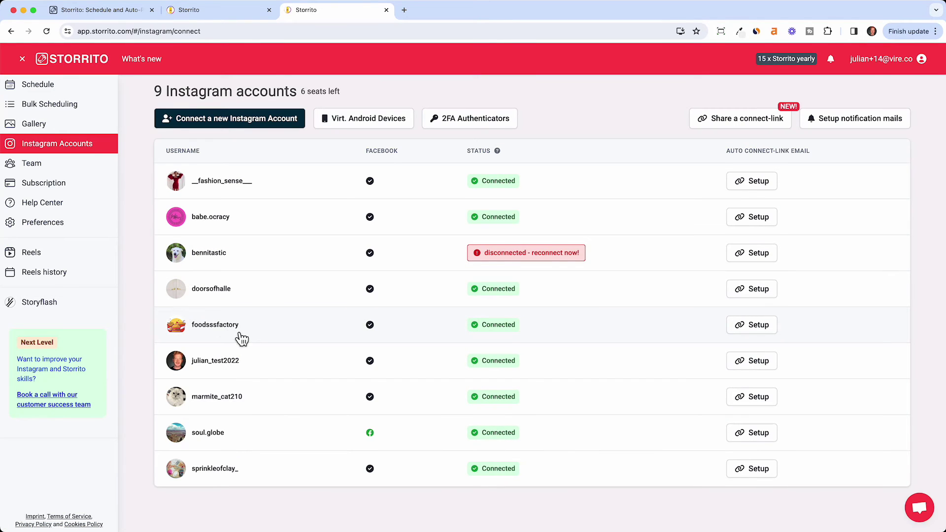
pyautogui.click(73, 125)
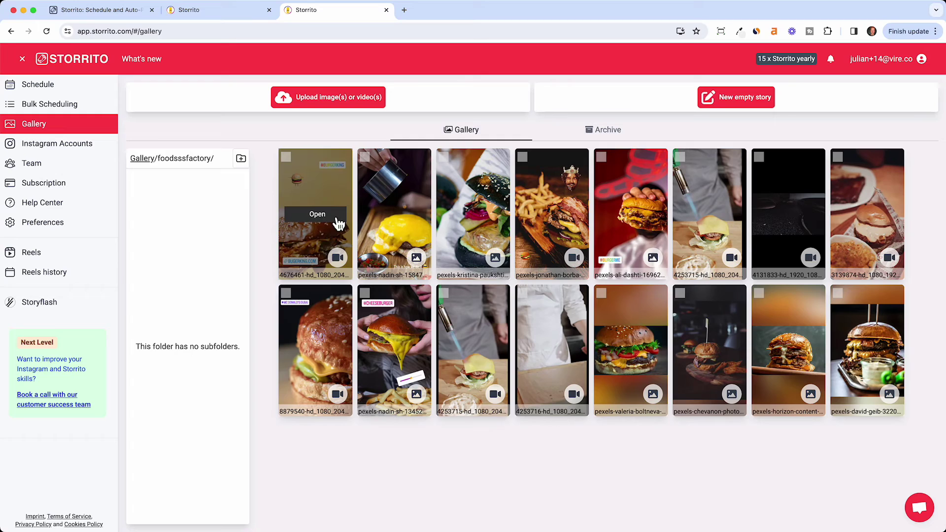
pyautogui.click(337, 221)
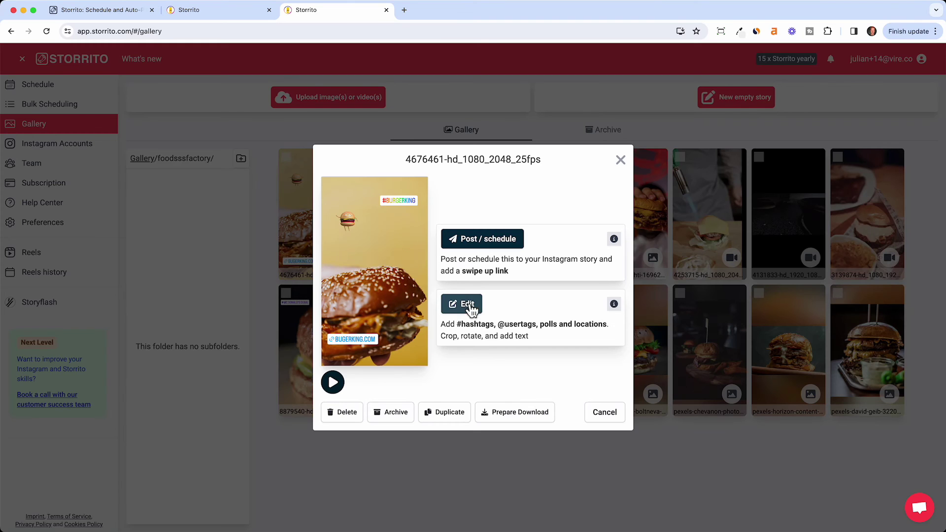
# Step: Start Post / schedule for the video and select the foodsssfactory account
pyautogui.click(473, 254)
pyautogui.click(503, 148)
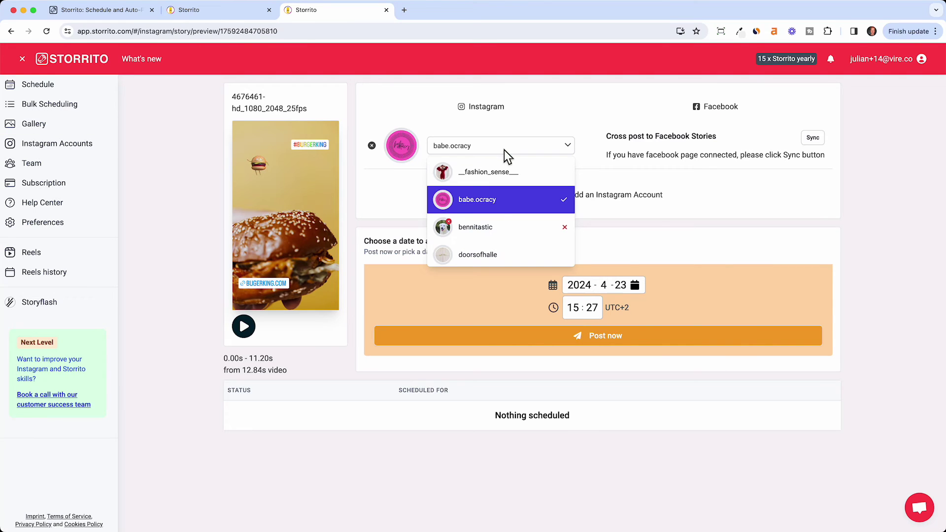
pyautogui.scroll(-3, 499, 205)
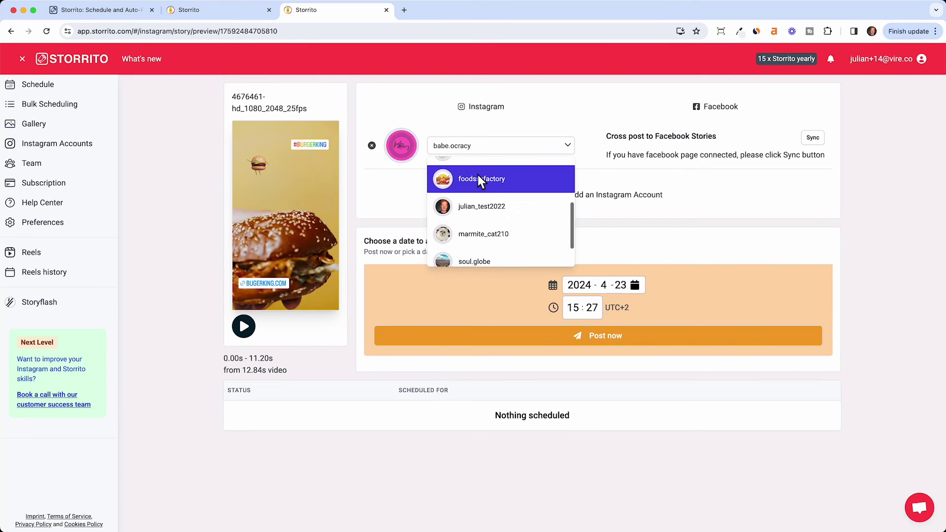
pyautogui.click(478, 176)
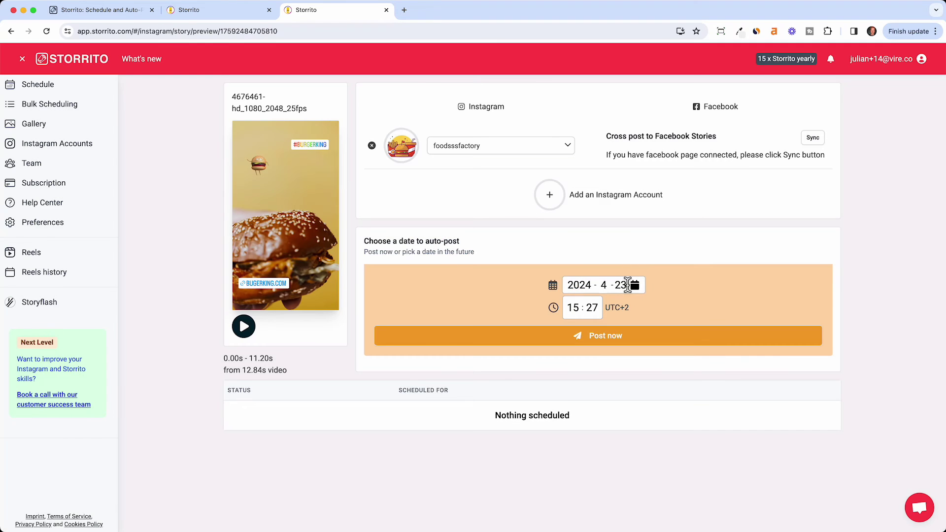
# Step: Set the posting time to April 27, 2024 at 12:00 and schedule the story
pyautogui.click(633, 285)
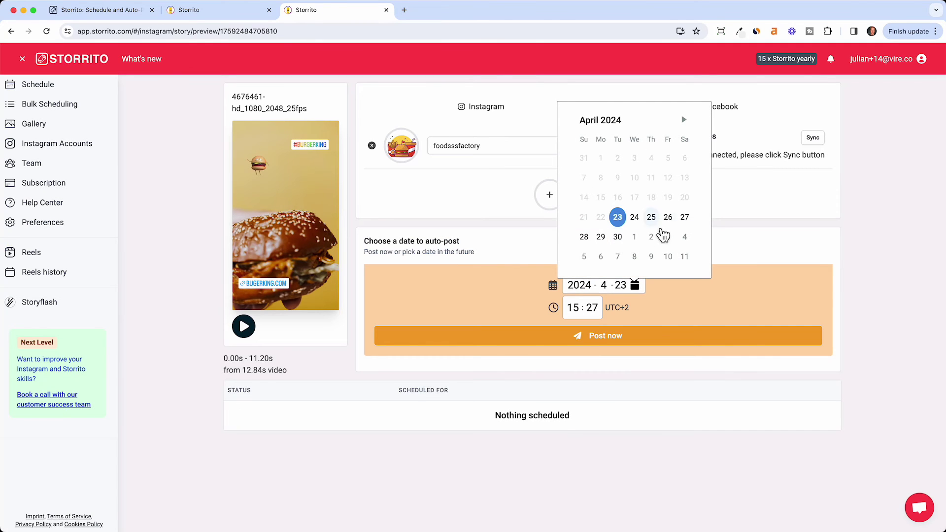
pyautogui.click(684, 217)
pyautogui.click(574, 308)
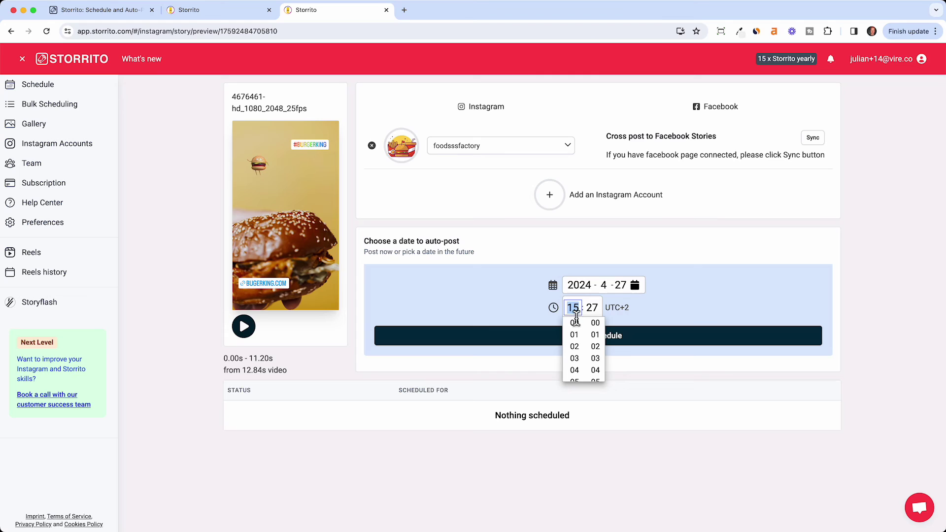
pyautogui.scroll(-5, 576, 347)
pyautogui.scroll(2, 575, 350)
pyautogui.click(575, 357)
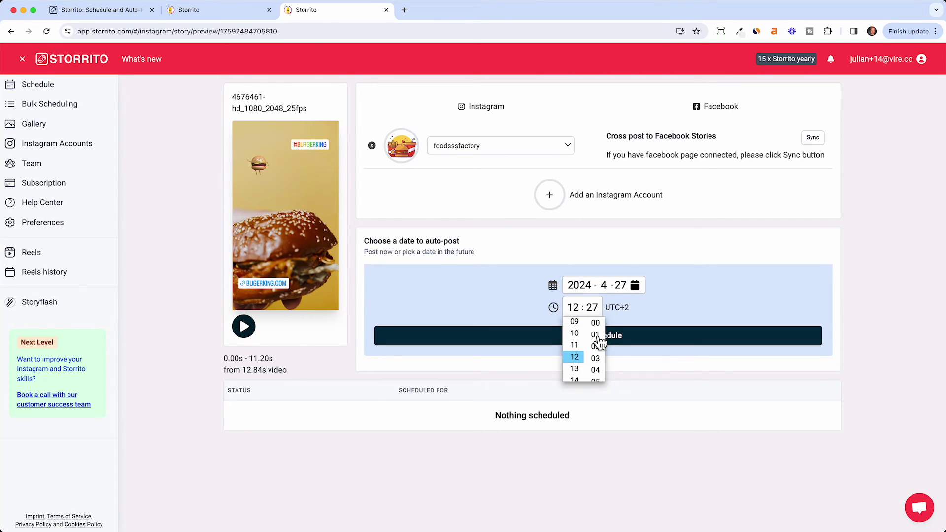
pyautogui.click(596, 323)
pyautogui.click(698, 295)
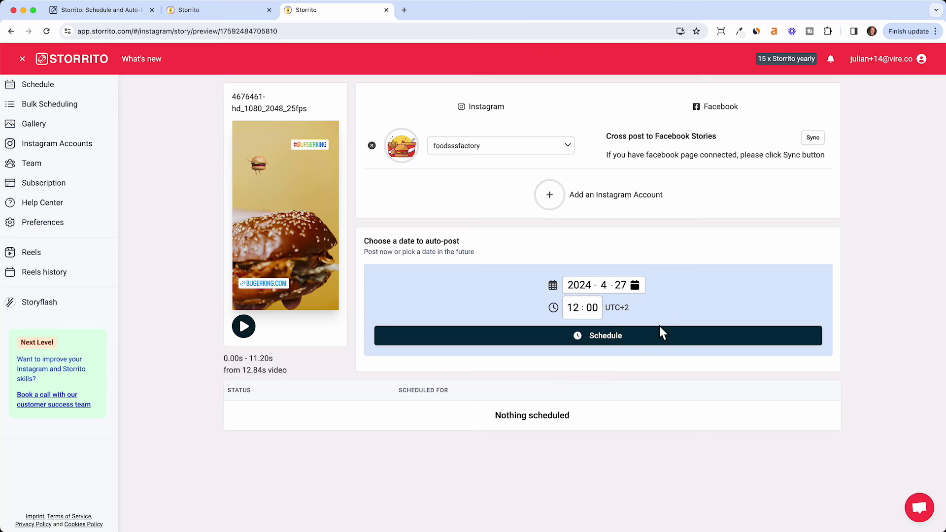
pyautogui.click(635, 350)
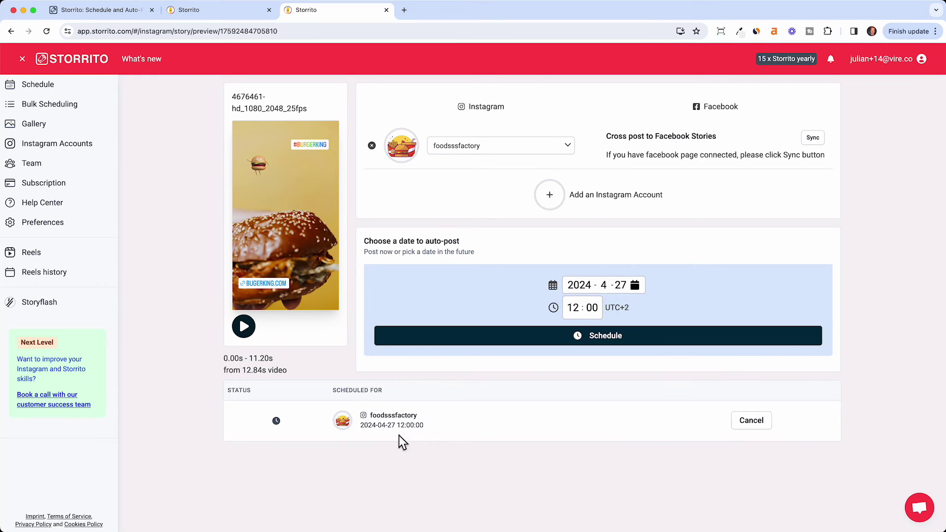
# Step: Post the burger story to foodsssfactory immediately from the schedule overview
pyautogui.click(68, 92)
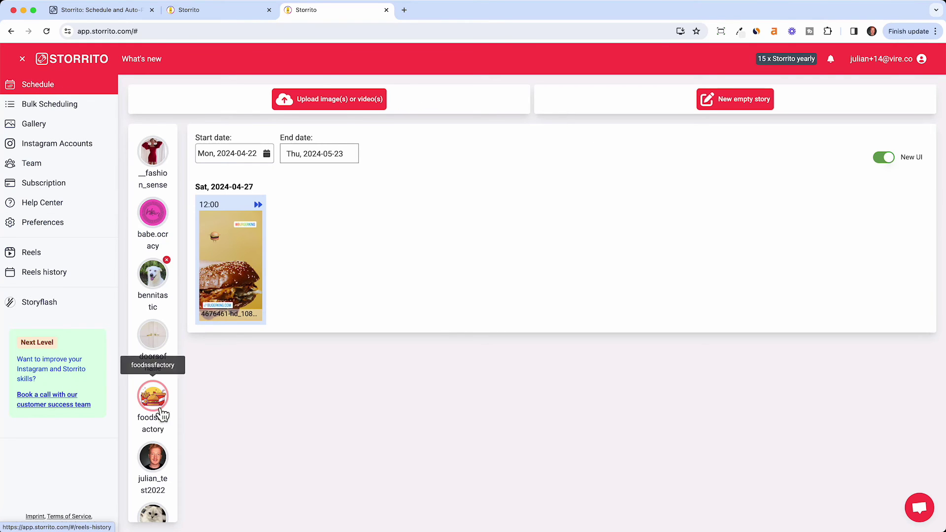
pyautogui.moveTo(237, 229)
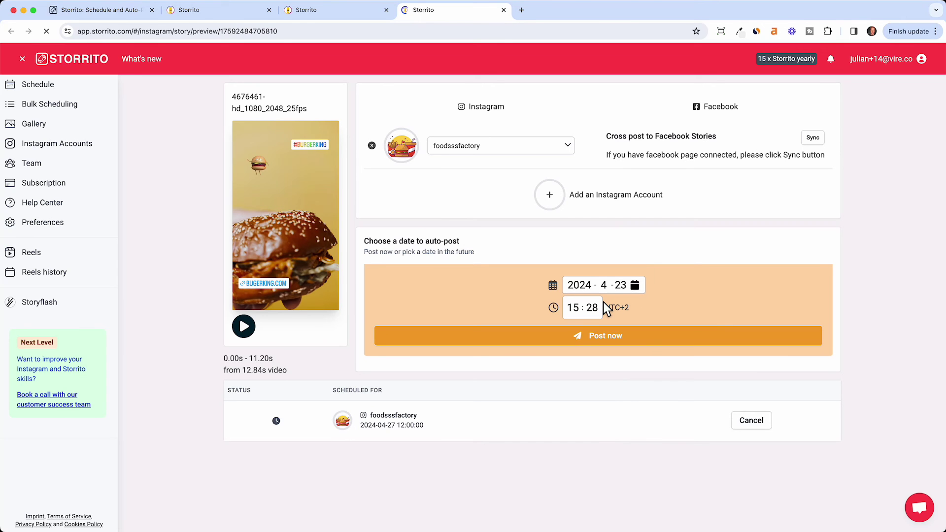
pyautogui.click(580, 345)
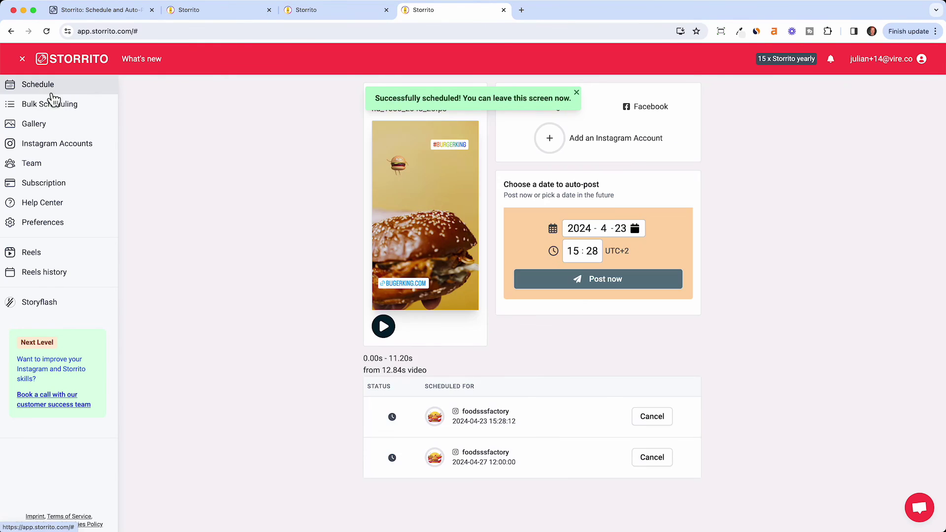
# Step: Open foodsssfactory's Instagram profile from the Instagram Accounts list
pyautogui.click(47, 89)
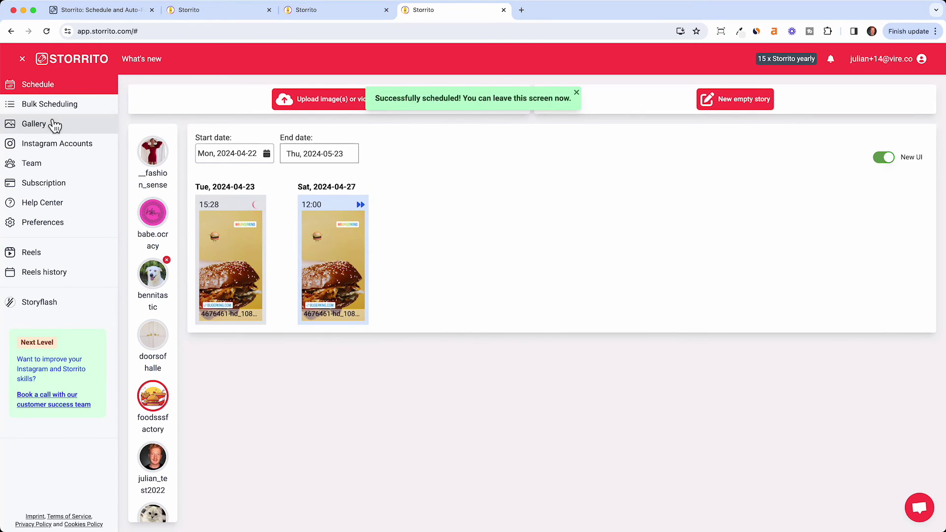
pyautogui.click(52, 145)
pyautogui.click(225, 334)
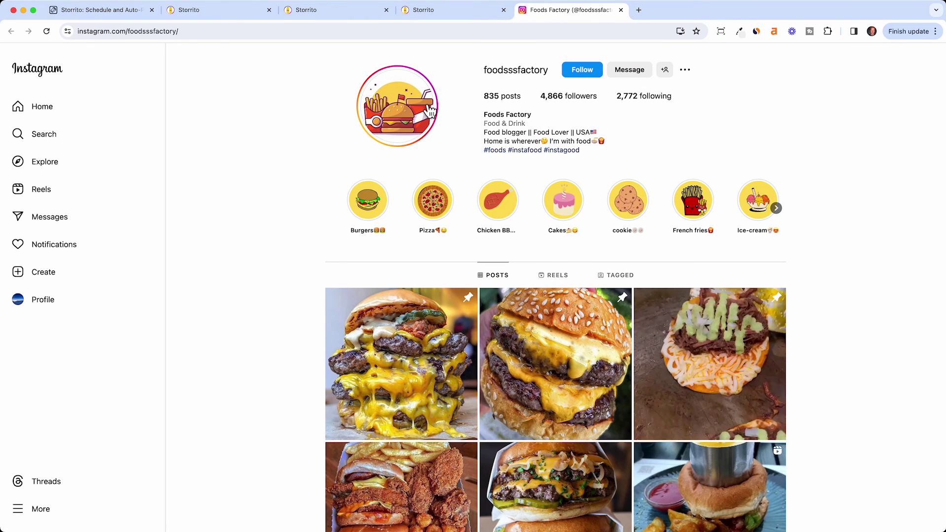
# Step: Play foodsssfactory's live burger story, then return from the bk.com tab and resume it
pyautogui.click(430, 112)
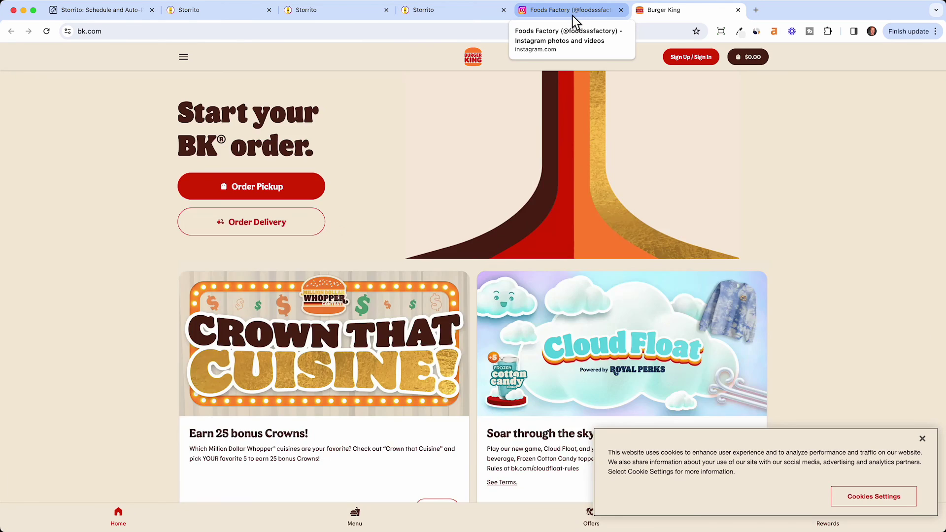
pyautogui.click(573, 16)
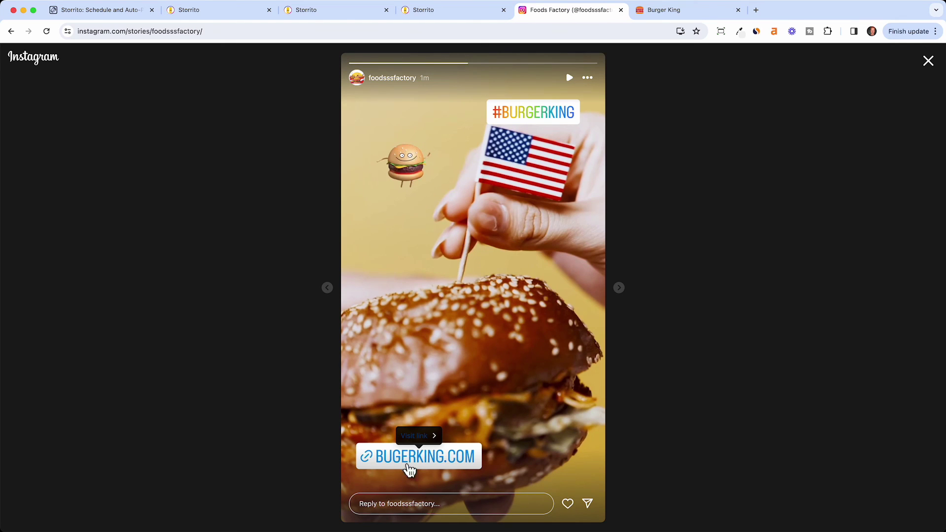
pyautogui.click(494, 216)
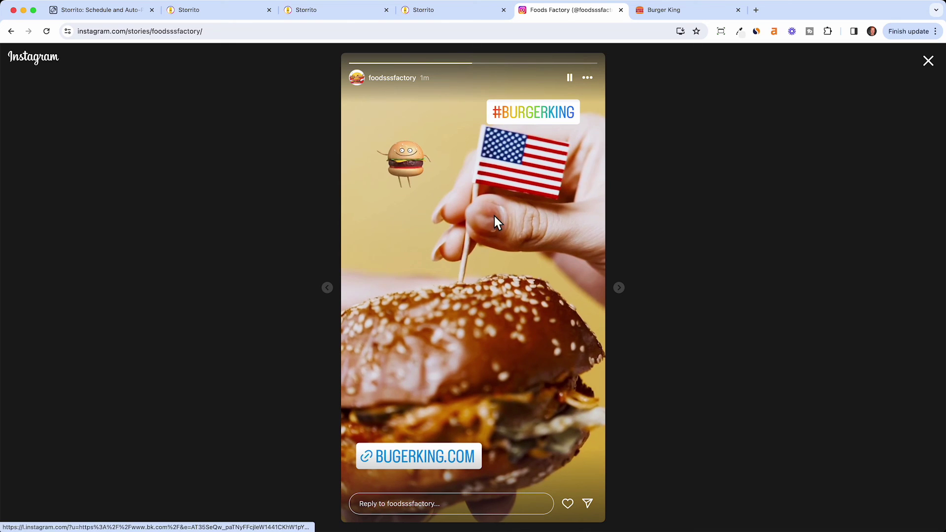